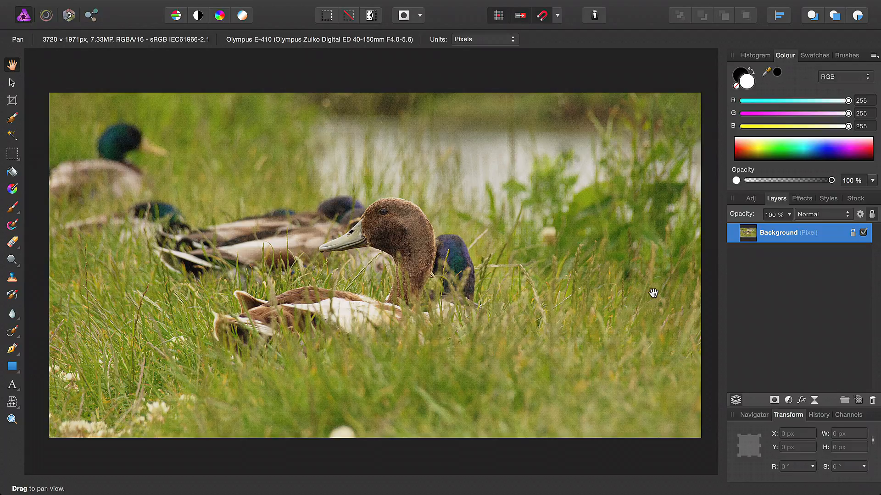
Step: Duplicate the Background layer and select the band of ducks and grass across the middle of the photo with the Selection Brush
key("super+j")
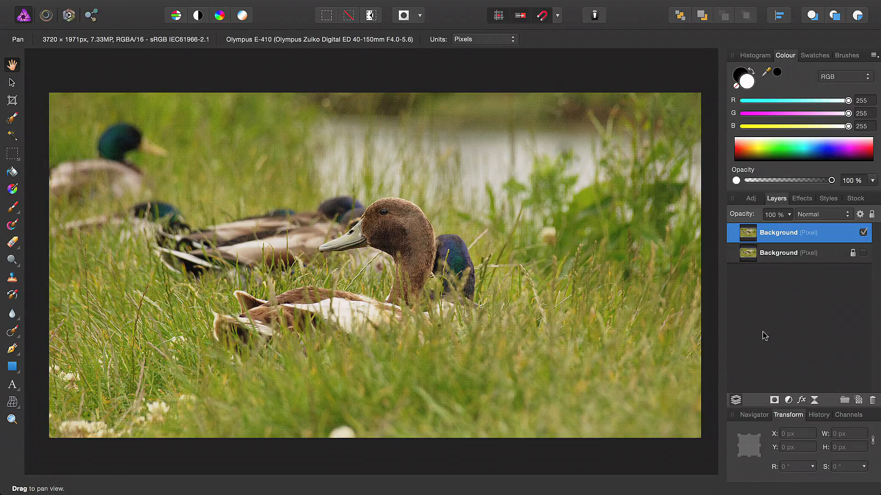
left_click(11, 119)
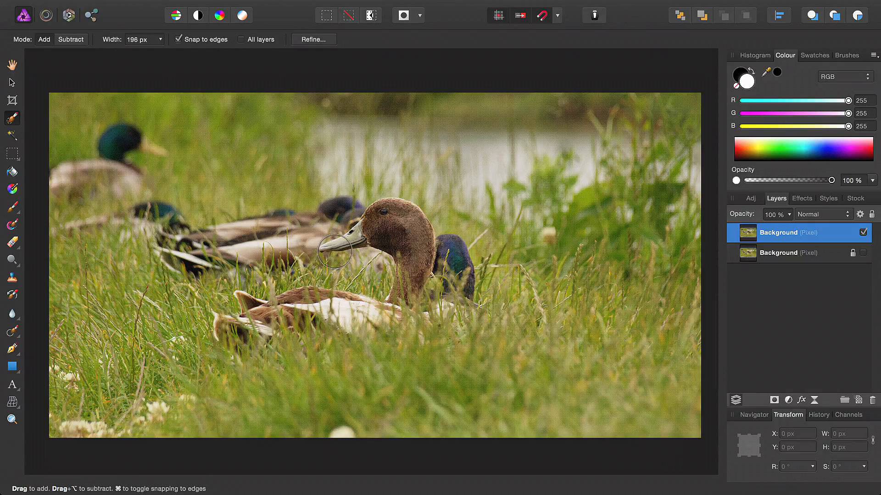
mouse_move(335, 251)
left_mouse_down()
mouse_move(392, 227)
mouse_move(461, 291)
mouse_move(702, 309)
mouse_move(204, 330)
mouse_move(108, 323)
mouse_move(59, 304)
mouse_move(68, 272)
mouse_move(146, 251)
mouse_move(300, 255)
mouse_move(492, 240)
mouse_move(694, 254)
left_mouse_up()
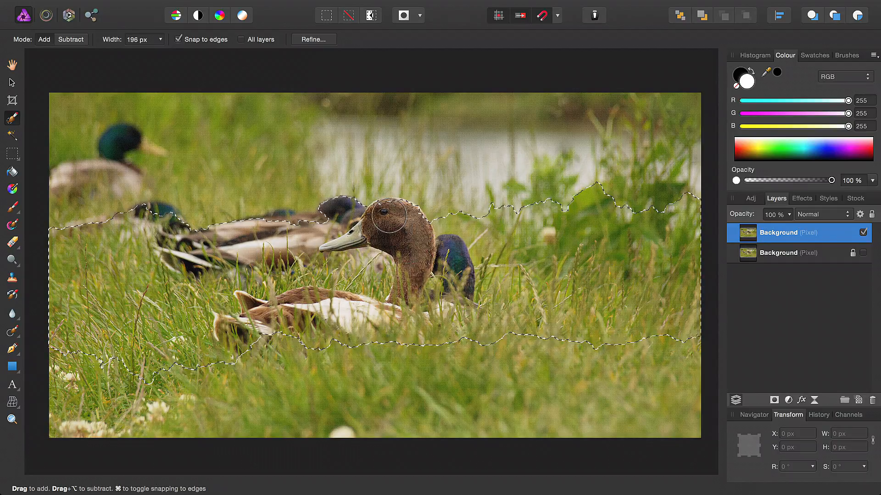
mouse_move(389, 215)
left_mouse_down()
mouse_move(378, 205)
mouse_move(419, 227)
left_mouse_up()
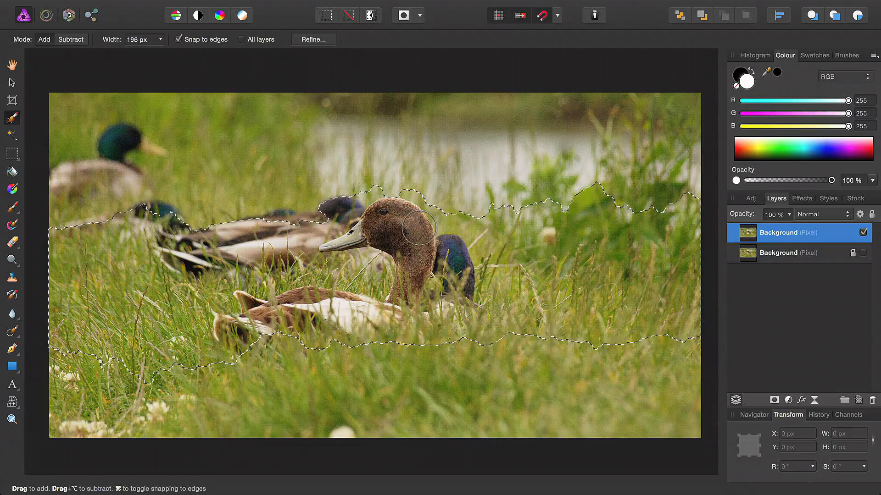
left_click_drag(60, 361, 201, 370, "alt")
left_click(50, 40)
left_click_drag(397, 218, 404, 198)
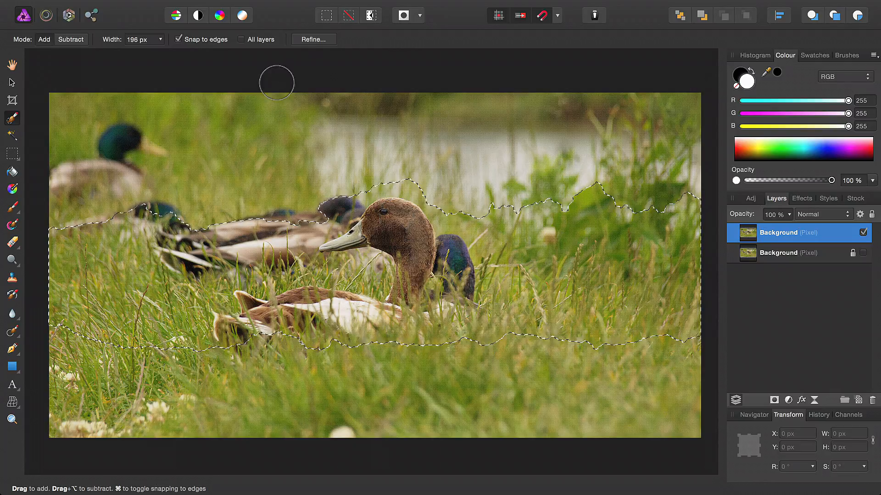
Step: Refine the selection with a 100 px feather and delete the selected duck band from the duplicate layer
left_click(316, 40)
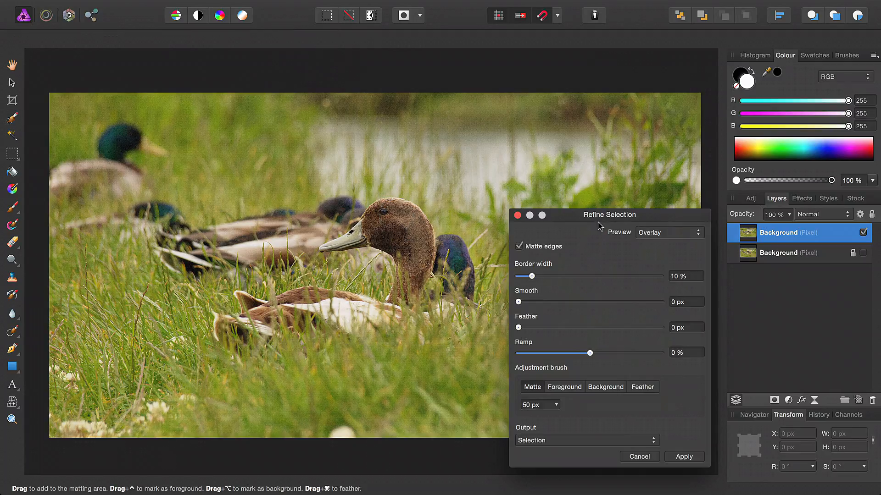
left_click_drag(559, 329, 570, 329)
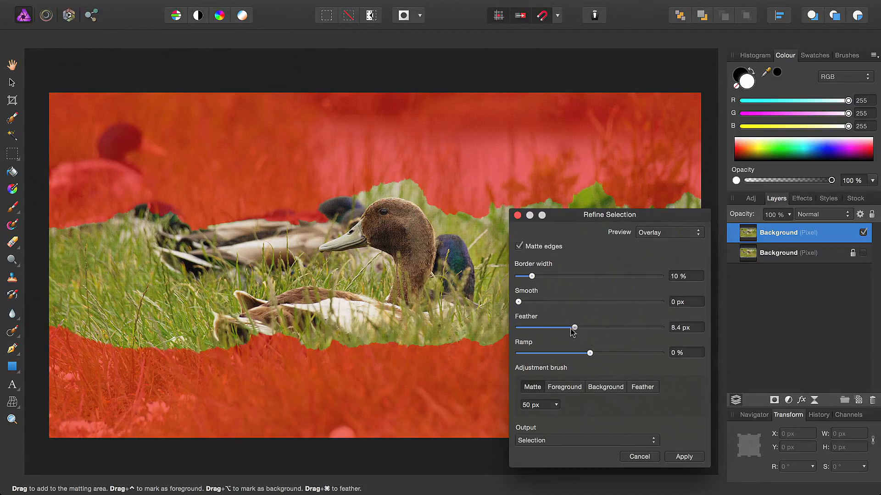
left_click_drag(630, 229, 638, 183)
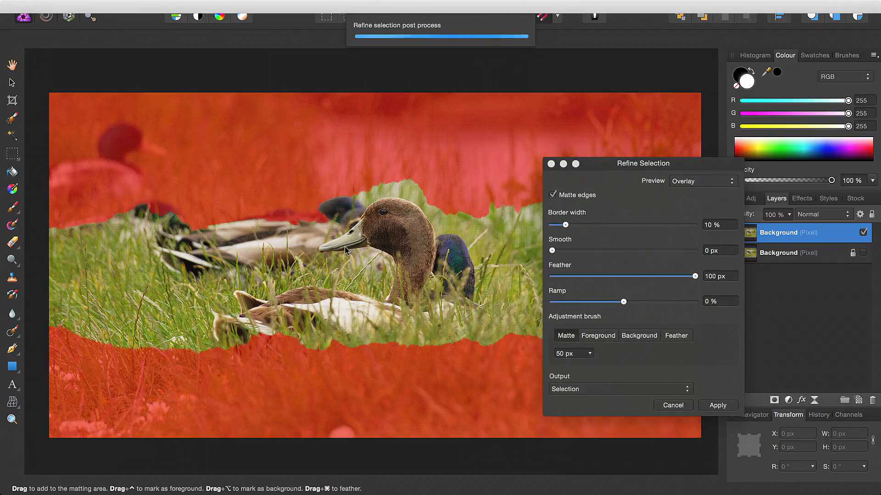
left_click(697, 404)
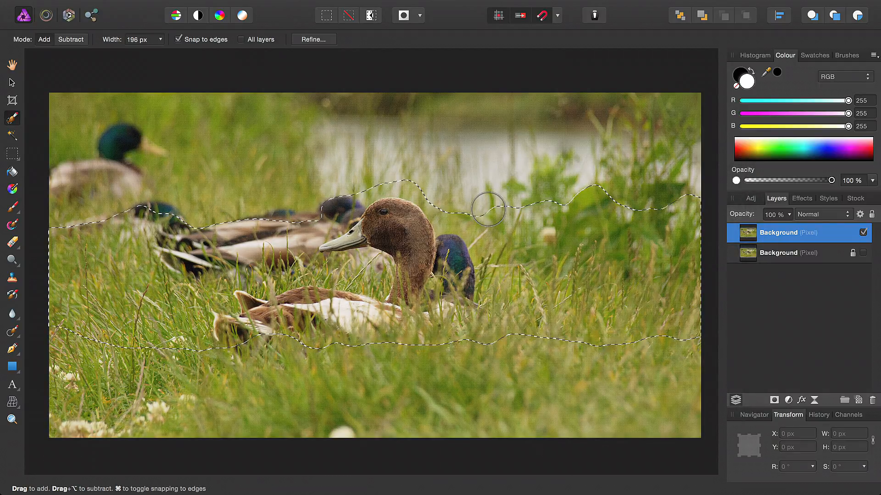
key("BackSpace")
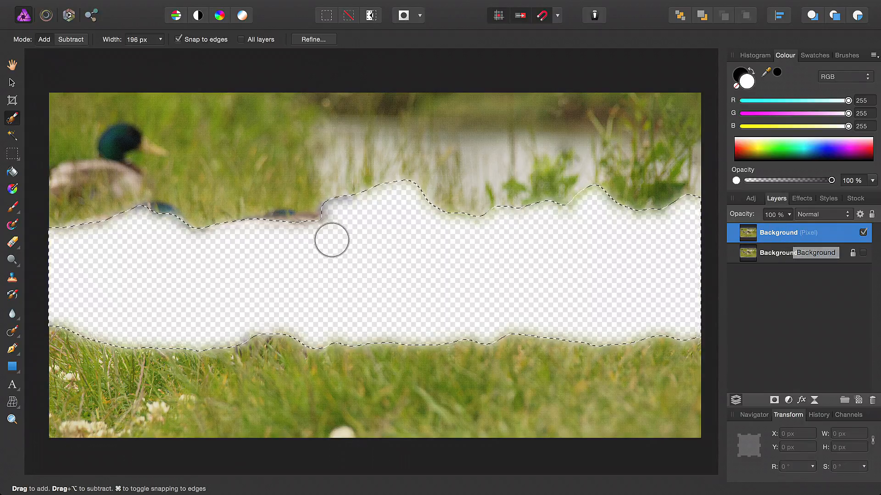
key("super+d")
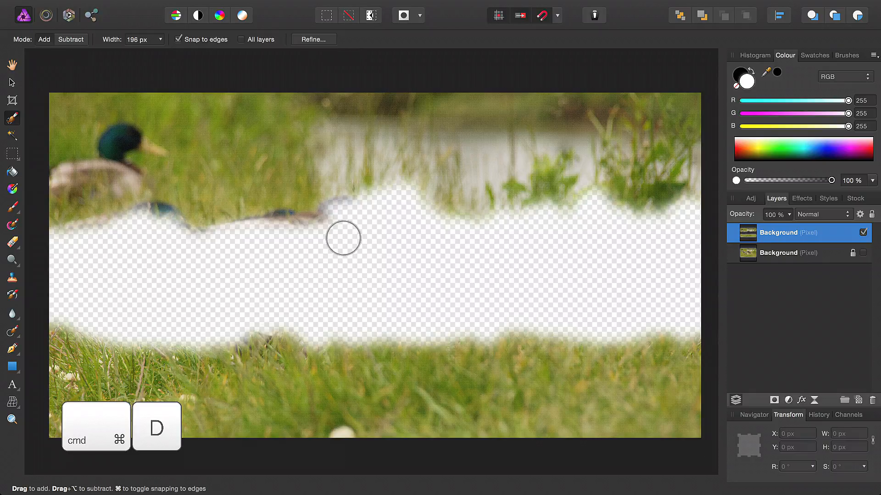
Step: Apply a circular Maximum Blur with a 45 px radius to the duplicate layer
left_click(358, 6)
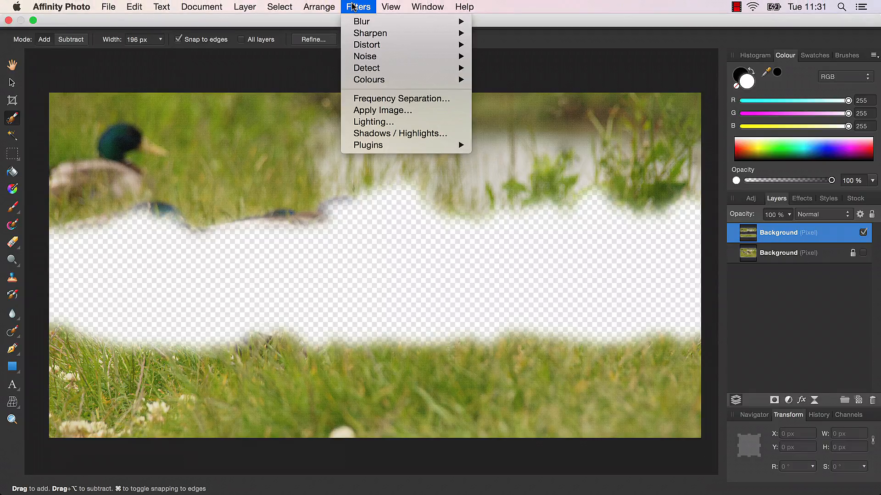
mouse_move(367, 21)
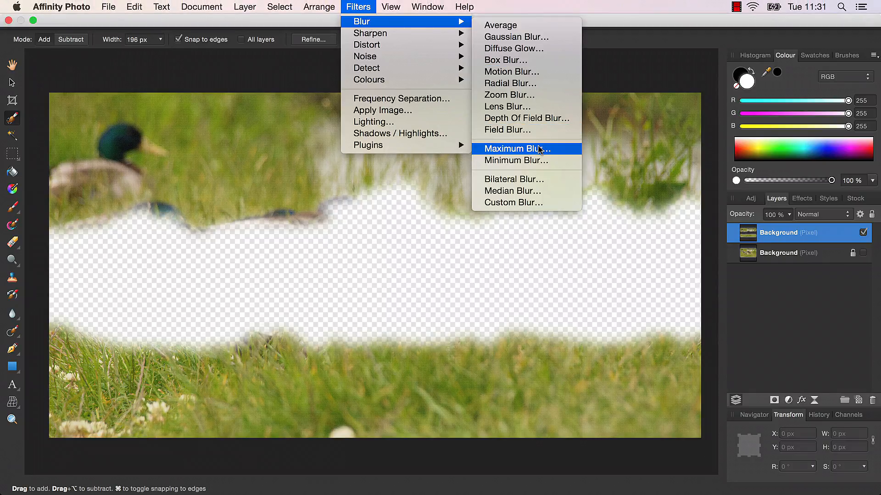
left_click(542, 150)
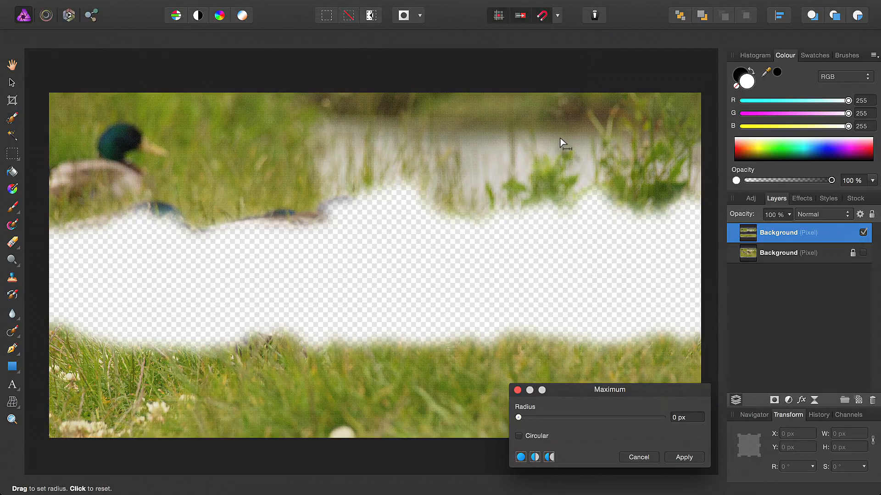
left_click_drag(557, 390, 551, 266)
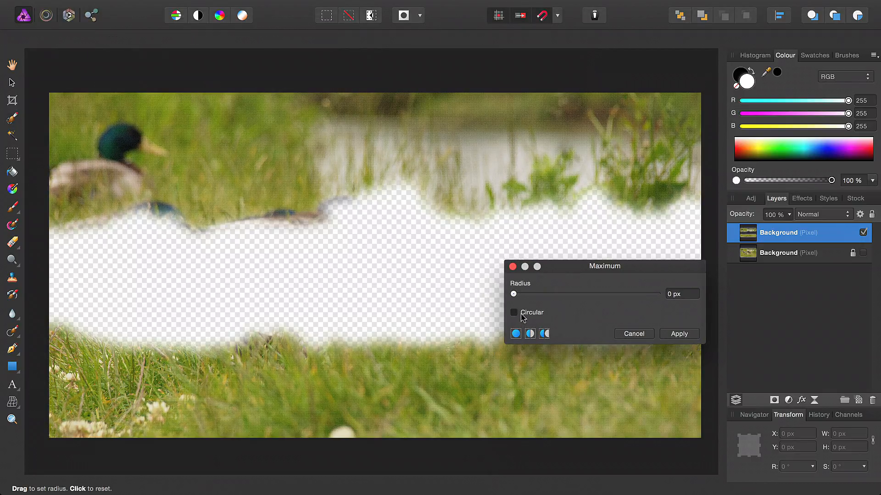
left_click_drag(555, 296, 633, 298)
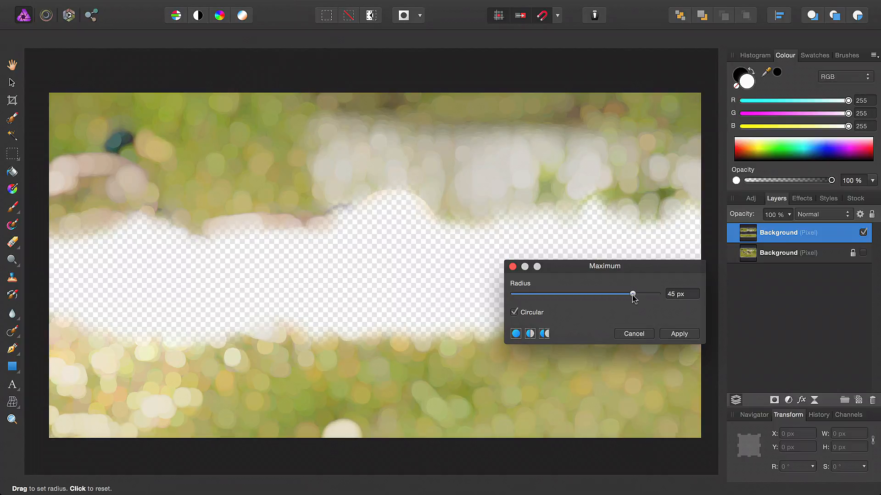
left_click(678, 335)
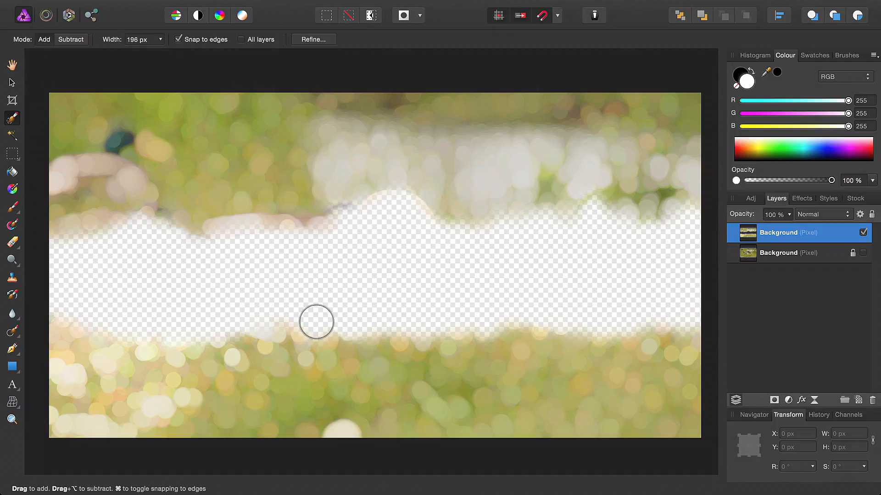
Step: Inpaint the empty band across the middle of the duplicate layer with an enlarged Inpainting Brush, slightly overlapping both blurred edges
mouse_move(17, 336)
left_mouse_down()
mouse_move(75, 365)
mouse_move(82, 379)
left_mouse_up()
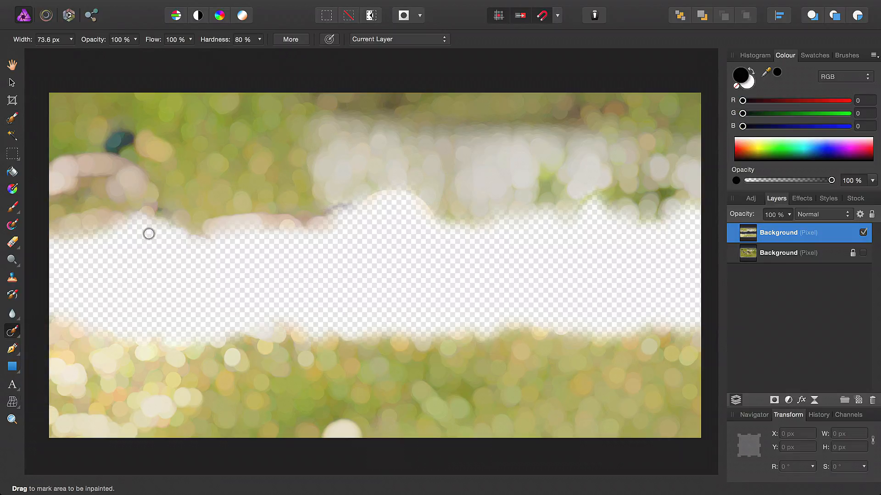
key("bracketright")
key("bracketright")
key("bracketright")
mouse_move(72, 238)
left_mouse_down()
mouse_move(218, 237)
mouse_move(387, 215)
mouse_move(498, 231)
mouse_move(705, 192)
mouse_move(691, 238)
mouse_move(464, 270)
mouse_move(127, 290)
mouse_move(62, 281)
mouse_move(659, 285)
left_mouse_up()
key("bracketright")
key("bracketright")
key("bracketright")
key("bracketright")
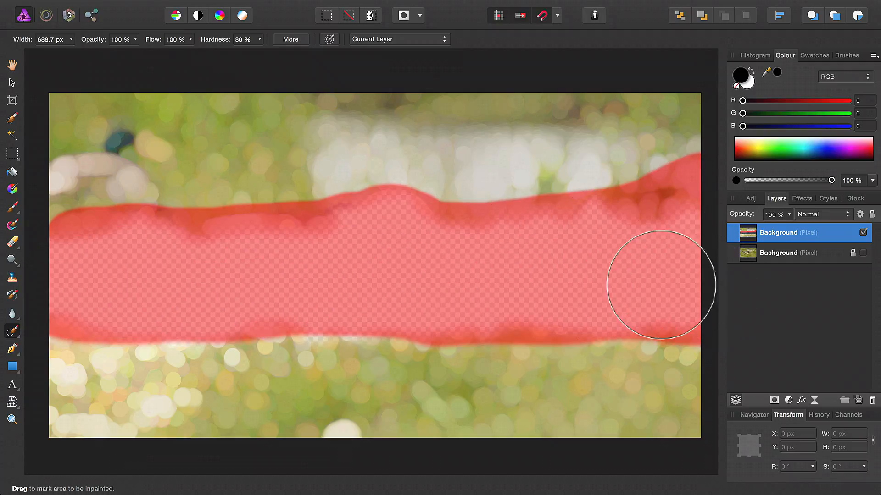
key("bracketleft")
key("bracketleft")
mouse_move(384, 287)
left_mouse_down()
mouse_move(367, 315)
mouse_move(38, 309)
mouse_move(49, 242)
left_mouse_up()
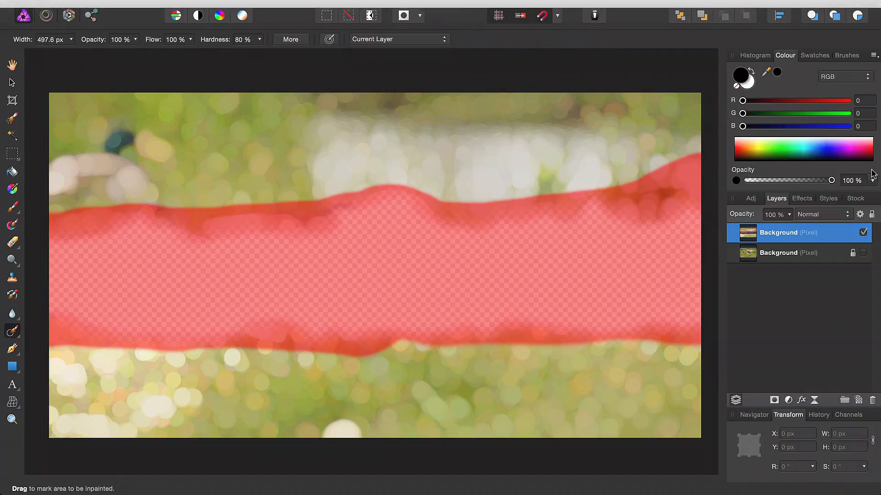
Step: Inpaint the leftover patches near the centre and toward the right side of the filled band
mouse_move(397, 306)
left_mouse_down()
mouse_move(387, 216)
mouse_move(398, 215)
mouse_move(393, 353)
left_mouse_up()
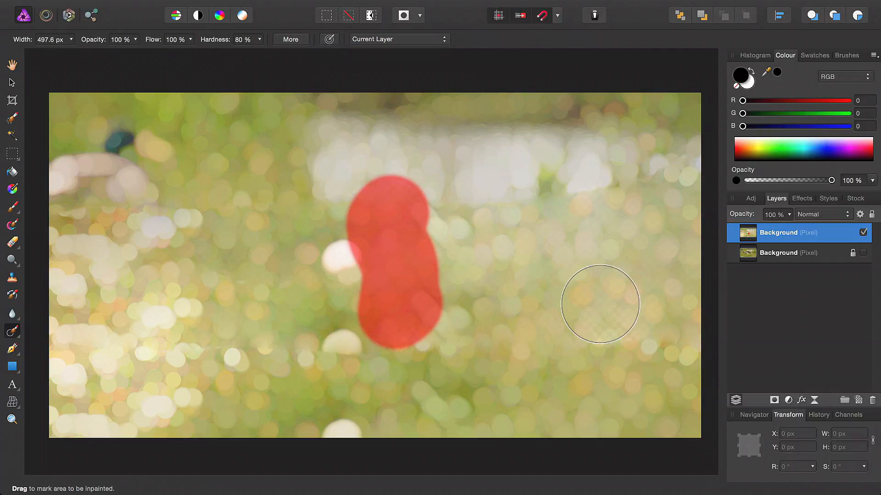
mouse_move(606, 316)
left_mouse_down()
mouse_move(602, 257)
mouse_move(608, 235)
mouse_move(598, 213)
mouse_move(579, 214)
left_mouse_up()
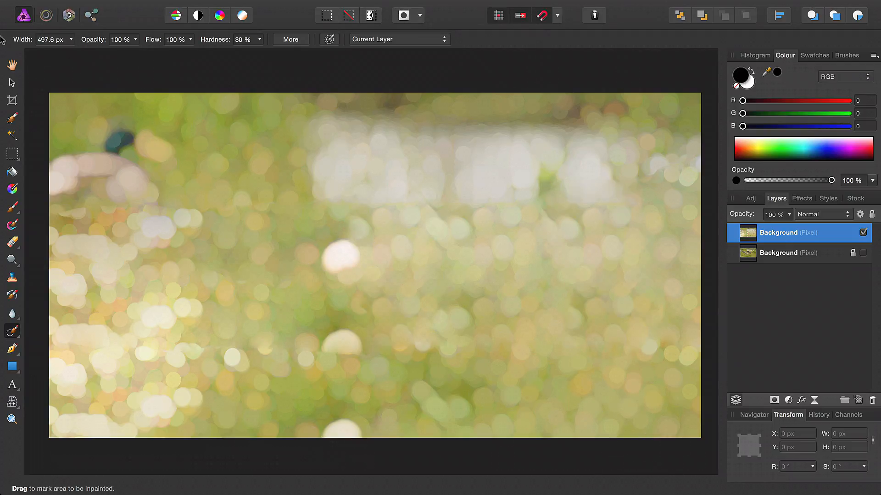
key("h")
key("x")
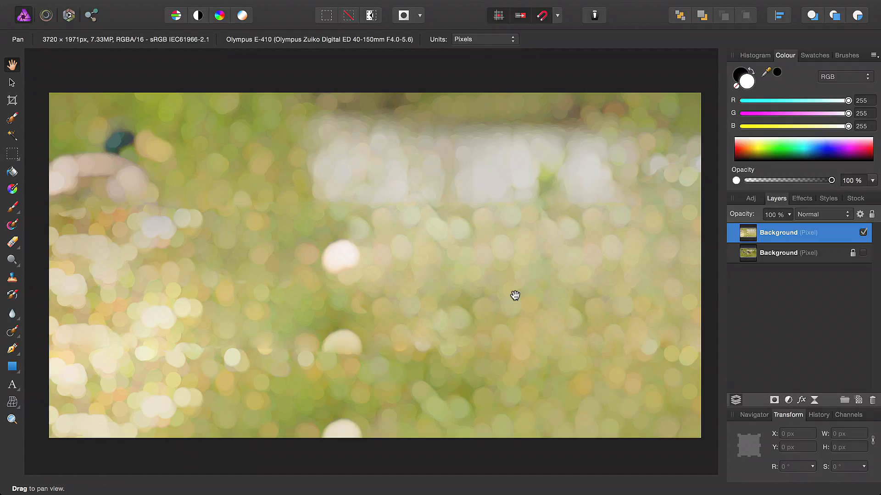
Step: Apply a Radial Blur with a 1° angle to the duplicate layer
left_click(358, 7)
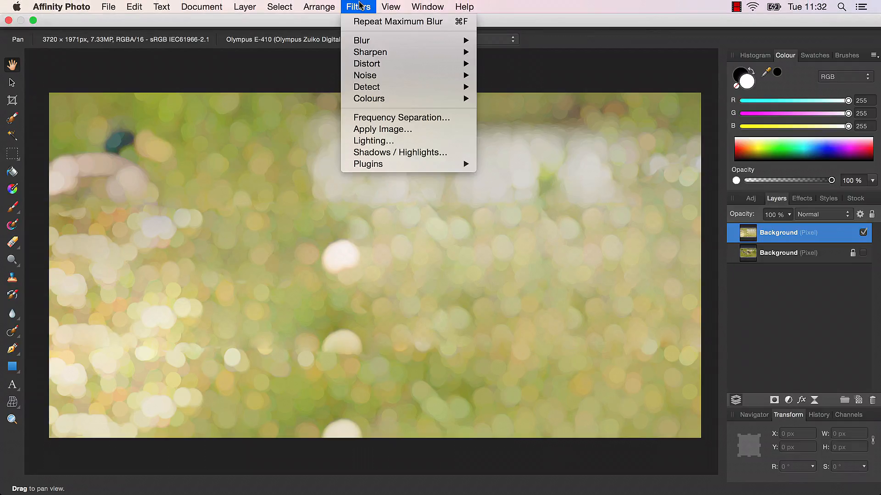
mouse_move(373, 41)
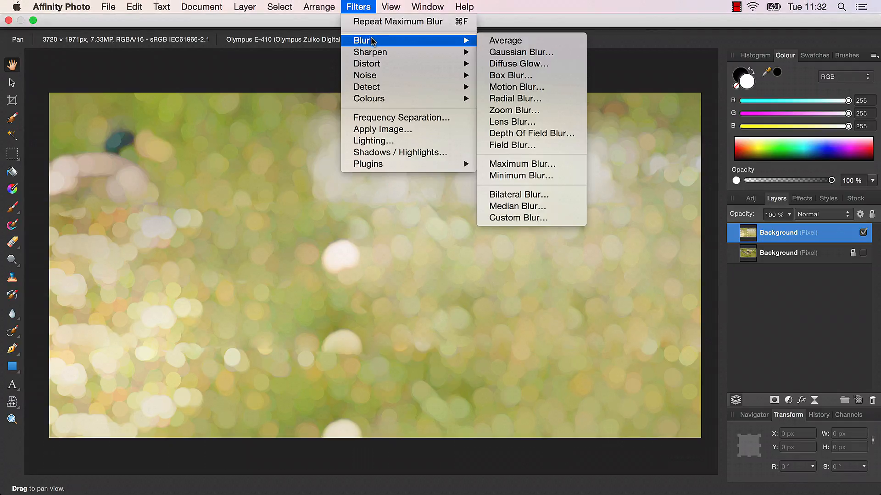
left_click(516, 99)
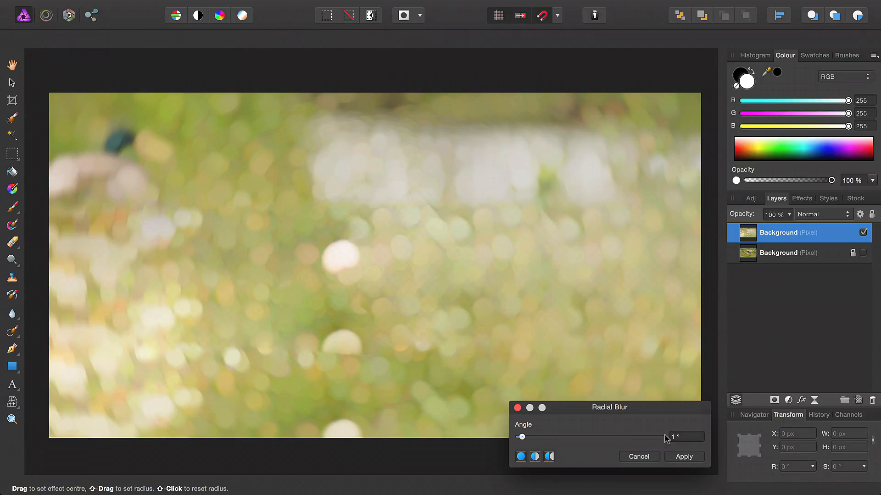
left_click(686, 460)
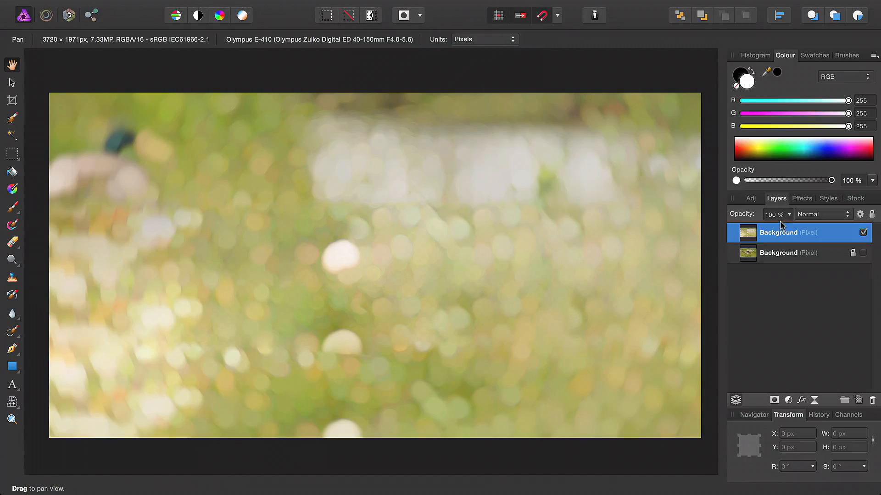
Step: Show the original Background layer, add a mask to the blurred layer, and expand it to work on the mask
left_click(864, 254)
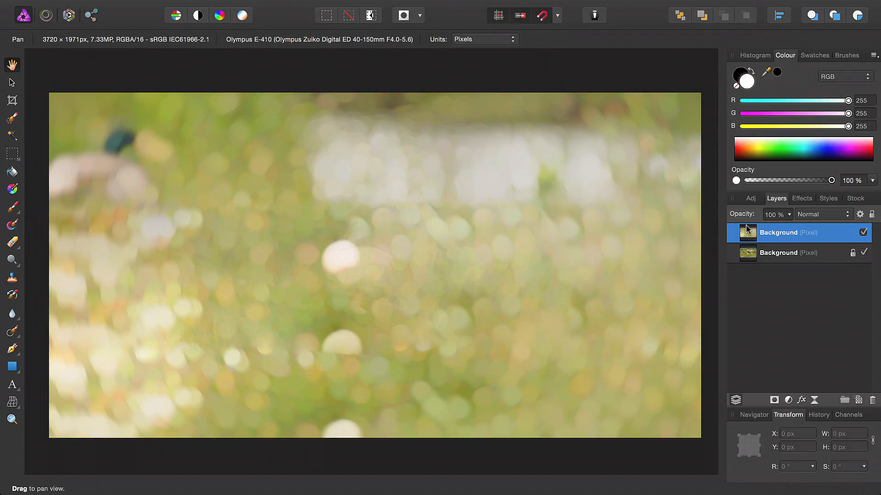
left_click(774, 401)
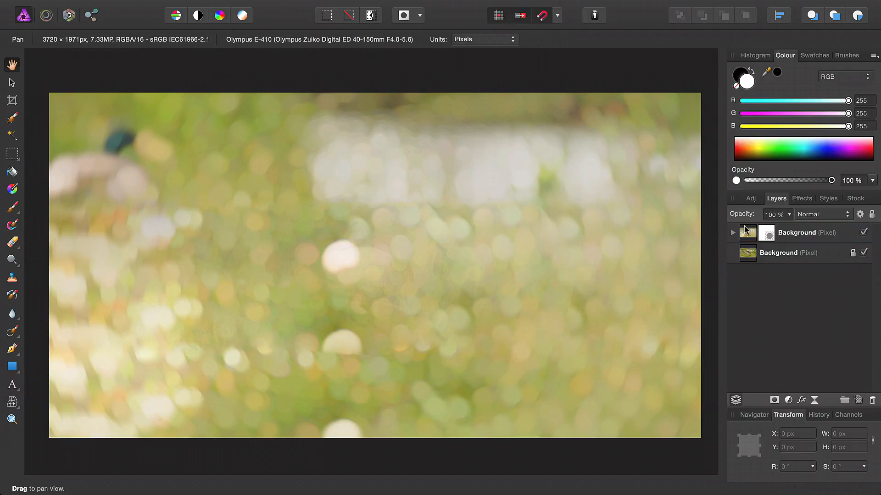
left_click(733, 232)
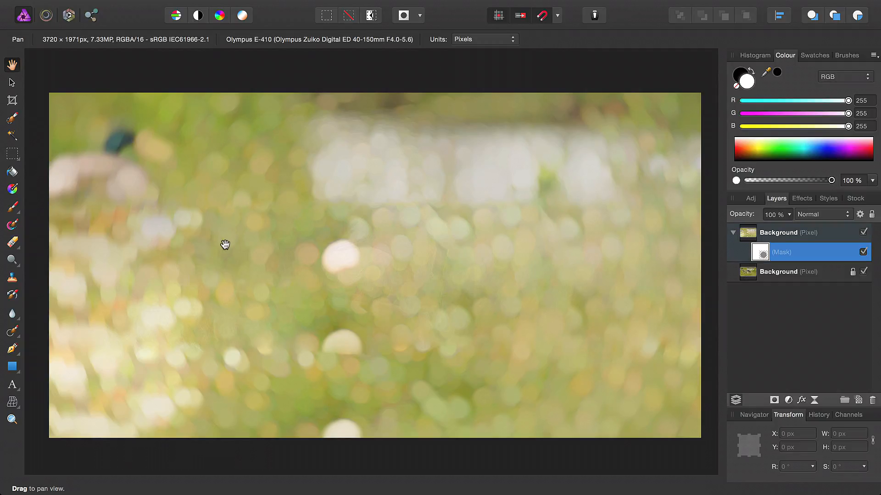
Step: Paint black on the mask over the main duck's head and neck with a Paint Brush enlarged to about 600 px
left_click(25, 214)
left_click(61, 206)
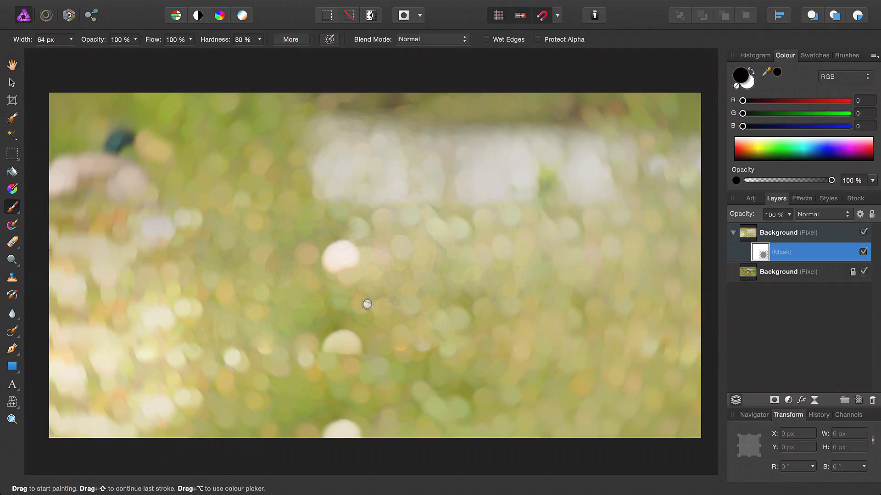
key("bracketright")
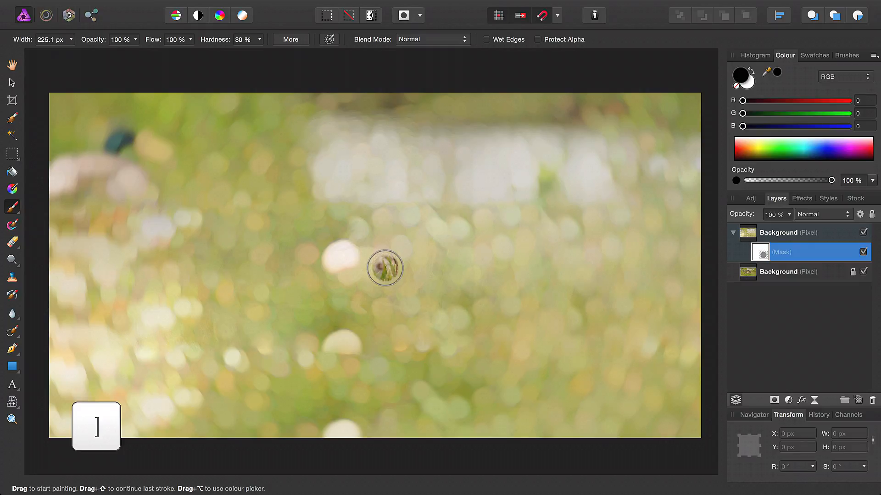
key("bracketright")
key("bracketright")
key("bracketright")
key("bracketright")
key("bracketright")
key("bracketright")
key("bracketright")
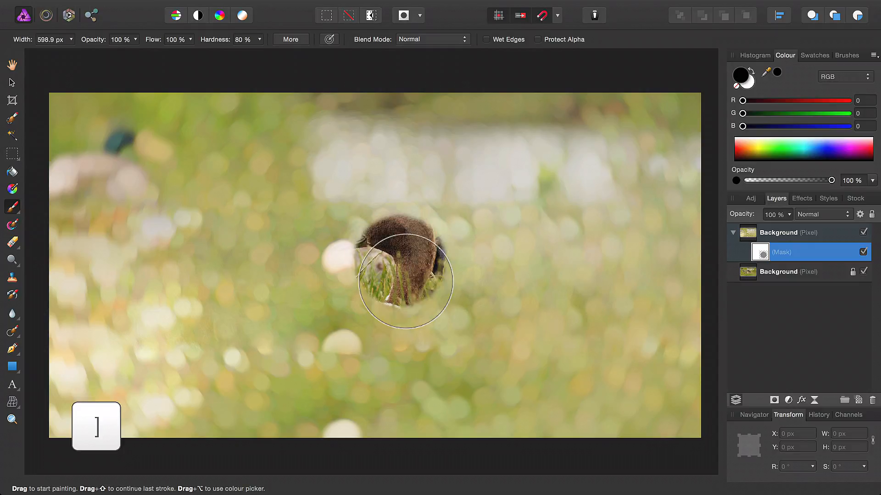
Step: Set the brush hardness to 0% and paint black on the mask across the middle band to reveal the ducks and surrounding grass
mouse_move(259, 39)
left_mouse_down()
mouse_move(219, 65)
mouse_move(173, 65)
left_mouse_up()
key("bracketright")
key("bracketright")
key("bracketright")
key("bracketright")
key("bracketright")
key("bracketright")
mouse_move(414, 274)
left_mouse_down()
mouse_move(391, 253)
mouse_move(378, 253)
mouse_move(434, 257)
mouse_move(432, 277)
mouse_move(536, 295)
mouse_move(678, 287)
mouse_move(544, 300)
mouse_move(492, 290)
mouse_move(66, 289)
mouse_move(462, 293)
mouse_move(386, 279)
mouse_move(397, 257)
mouse_move(433, 270)
left_mouse_up()
key("bracketleft")
key("bracketleft")
mouse_move(496, 243)
left_mouse_down()
mouse_move(687, 286)
mouse_move(169, 298)
mouse_move(155, 275)
mouse_move(243, 293)
mouse_move(592, 300)
left_mouse_up()
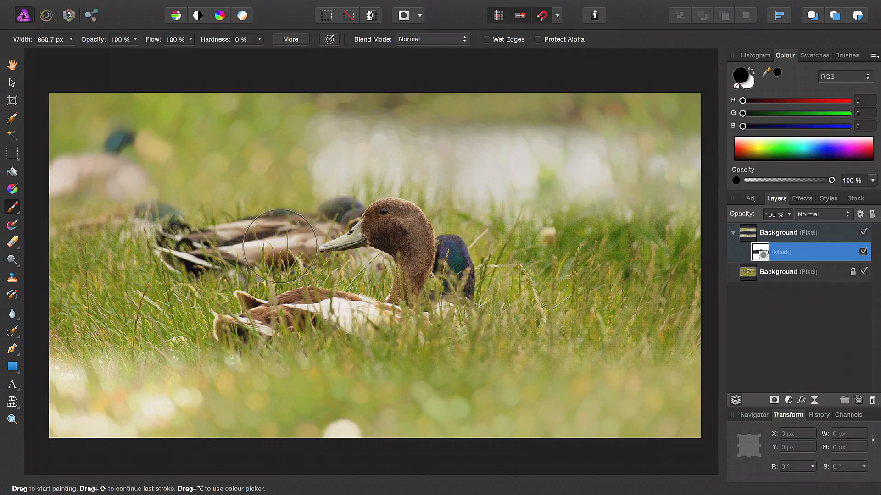
Step: Paint black on the mask across the foreground grass and the band behind the ducks at 50% brush opacity, then along the lowest strip at 25%
left_click(136, 39)
left_click_drag(138, 56, 131, 56)
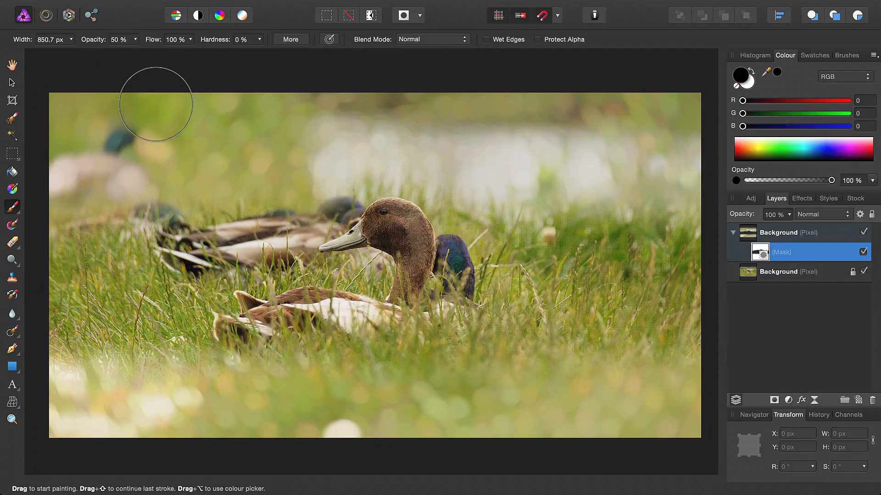
mouse_move(694, 361)
left_mouse_down()
mouse_move(224, 372)
mouse_move(46, 366)
left_mouse_up()
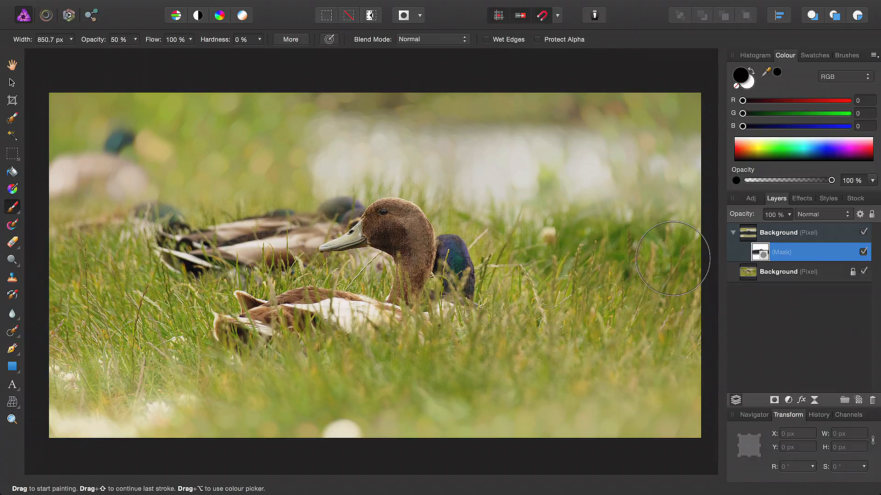
mouse_move(688, 254)
left_mouse_down()
mouse_move(675, 233)
mouse_move(659, 219)
mouse_move(580, 218)
mouse_move(551, 233)
mouse_move(431, 217)
mouse_move(245, 241)
mouse_move(39, 227)
left_mouse_up()
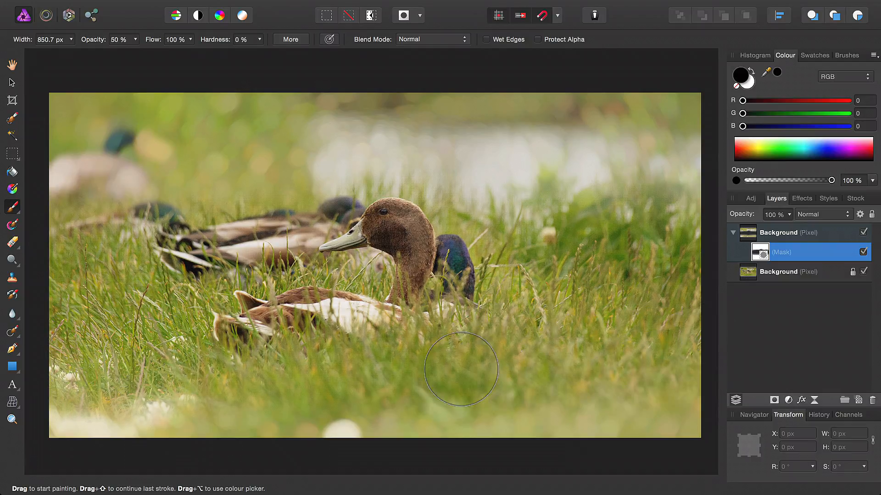
left_click(135, 40)
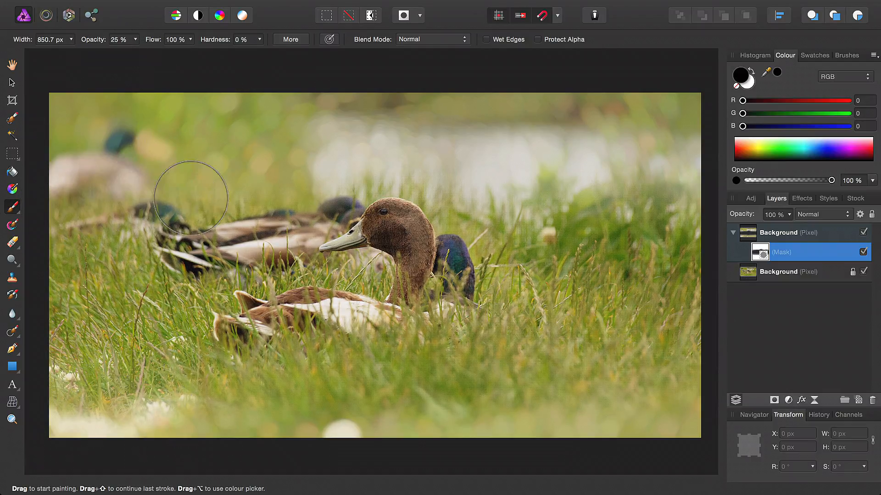
mouse_move(692, 407)
left_mouse_down()
mouse_move(583, 390)
mouse_move(75, 408)
left_mouse_up()
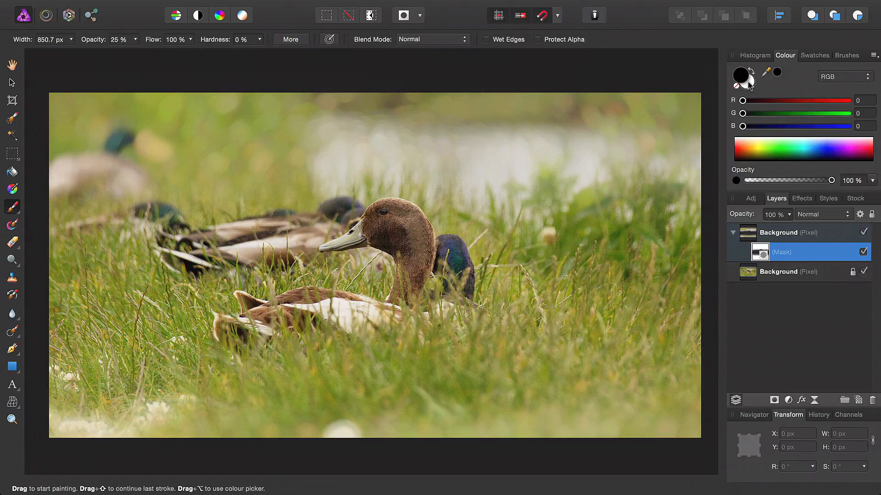
Step: Paint white on the mask over the rear ducks to restore some blur, lowering the brush opacity to 9%
key("x")
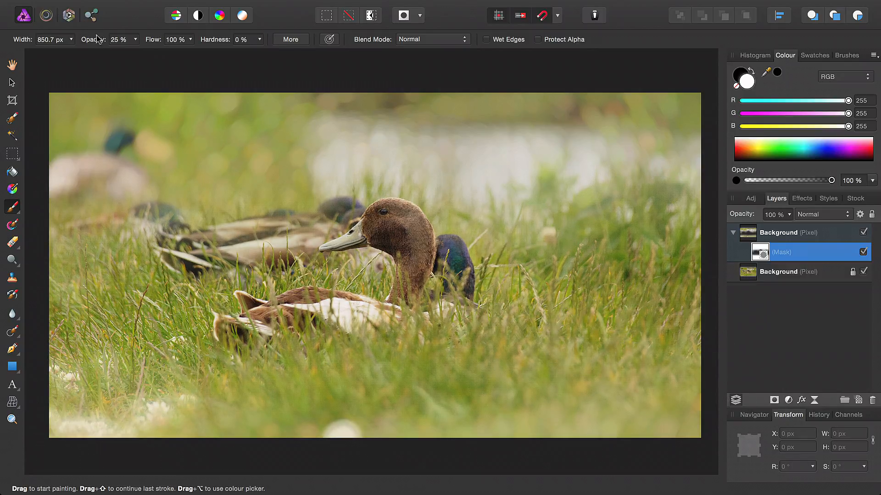
left_click(136, 39)
left_click_drag(133, 55, 120, 56)
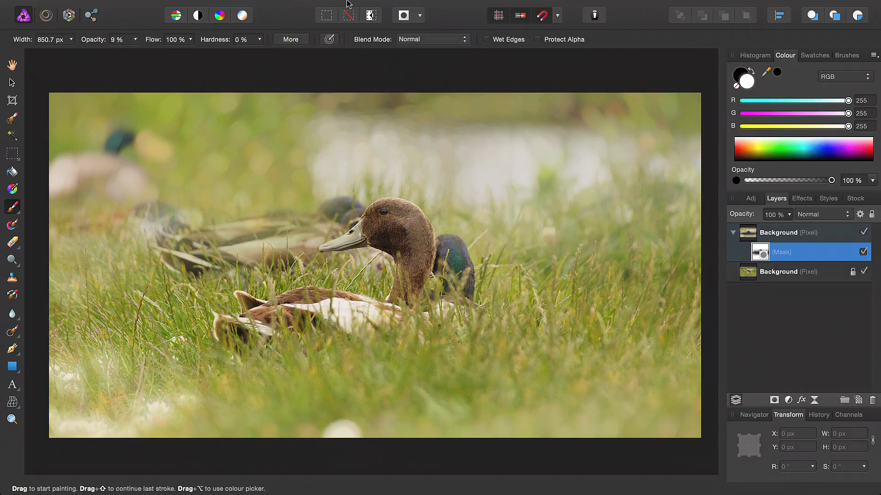
Step: Add a Brightness / Contrast adjustment and nest it inside the blurred Background layer above its mask
left_click(245, 6)
mouse_move(362, 115)
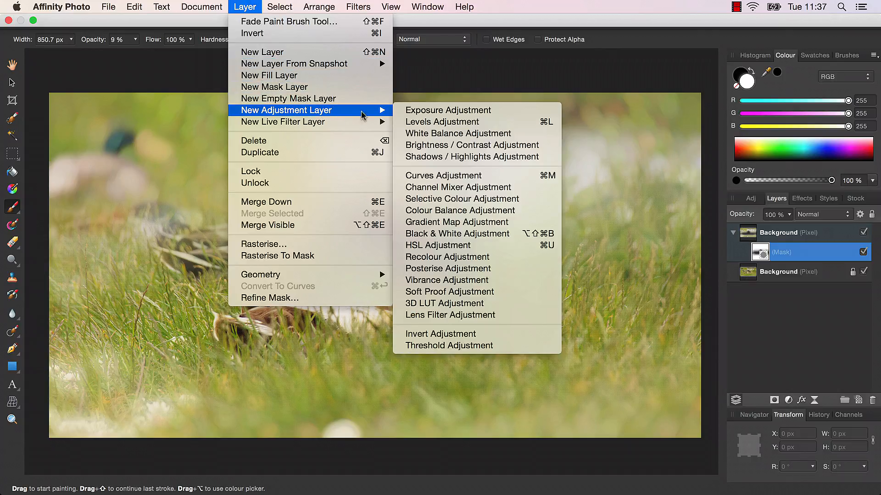
left_click(457, 151)
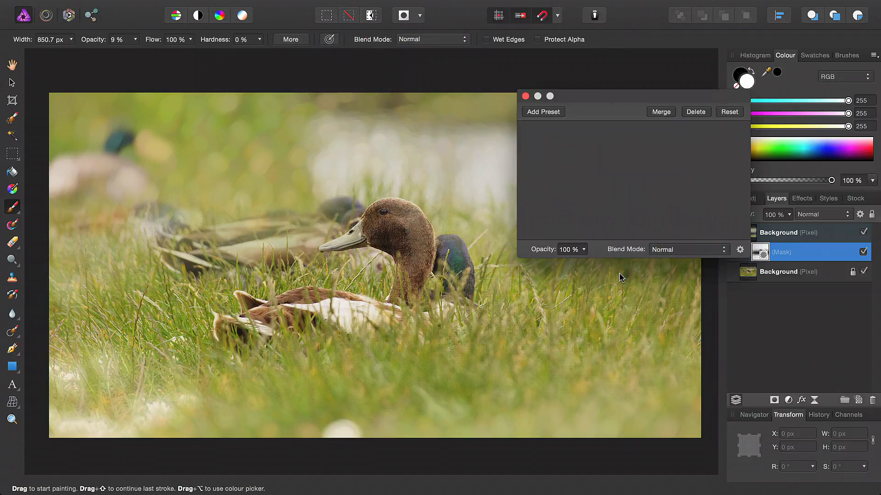
left_click_drag(646, 139, 556, 134)
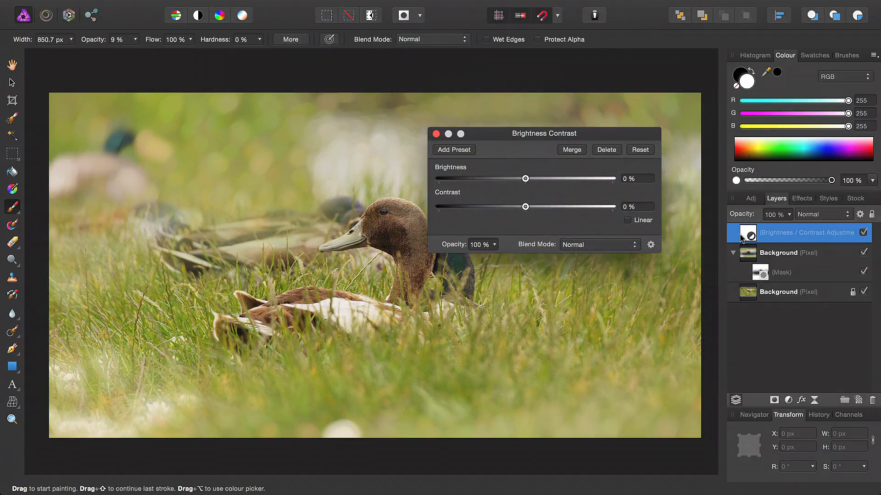
left_click_drag(745, 232, 757, 256)
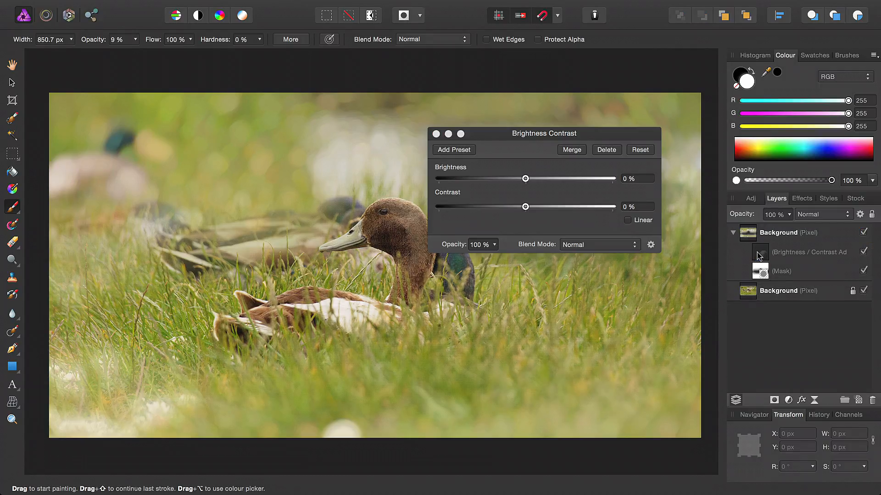
left_click(764, 257)
Step: Lower the adjustment's brightness to about -19% and raise its contrast slightly
left_click_drag(581, 133, 690, 202)
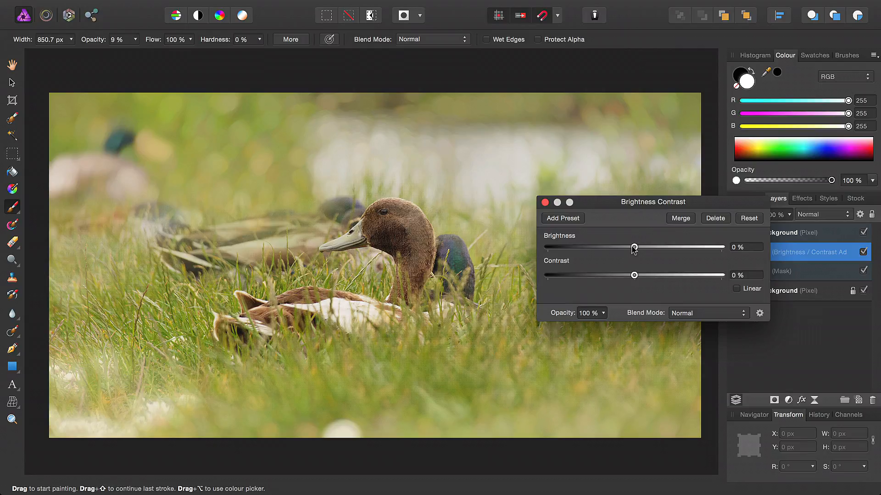
left_click_drag(634, 248, 615, 250)
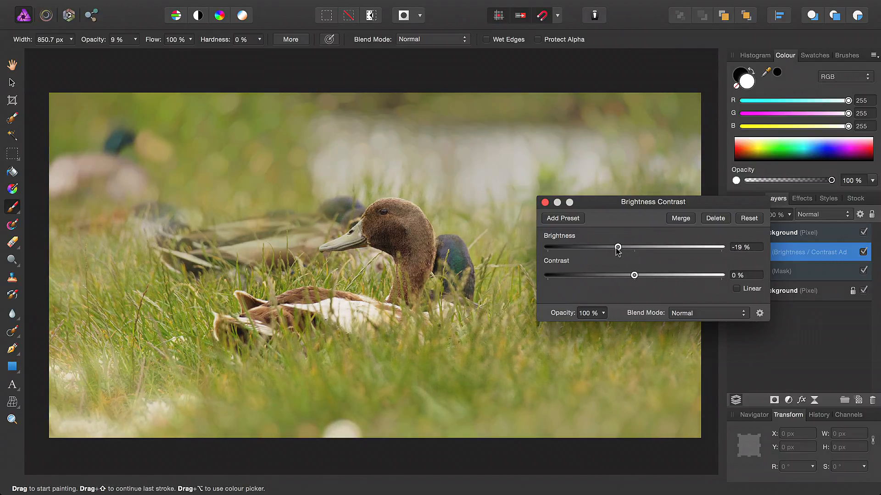
left_click_drag(642, 276, 644, 276)
left_click(545, 203)
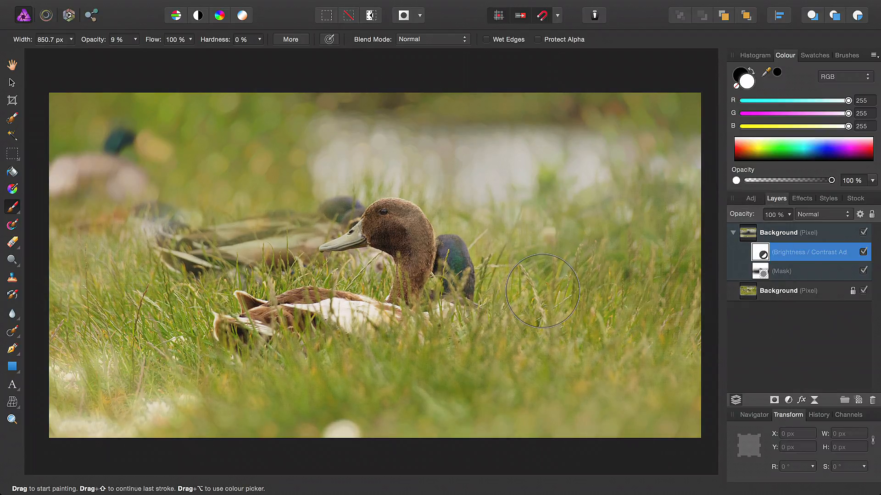
Step: Compare the image with and without the blurred Background layer by hiding it and showing it again
key("h")
left_click(784, 238)
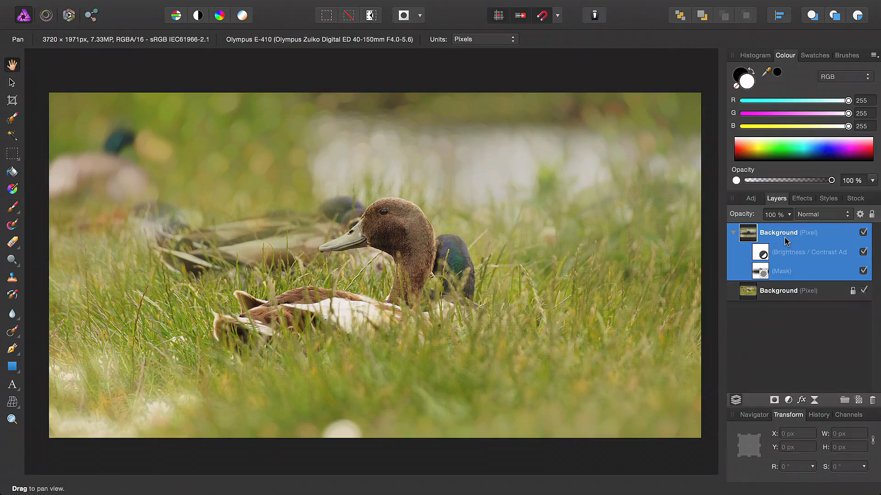
left_click(863, 233)
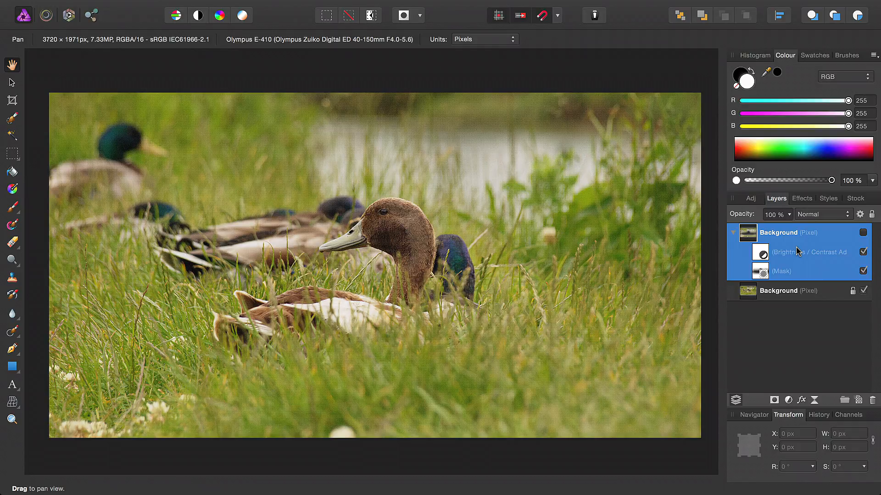
left_click(863, 233)
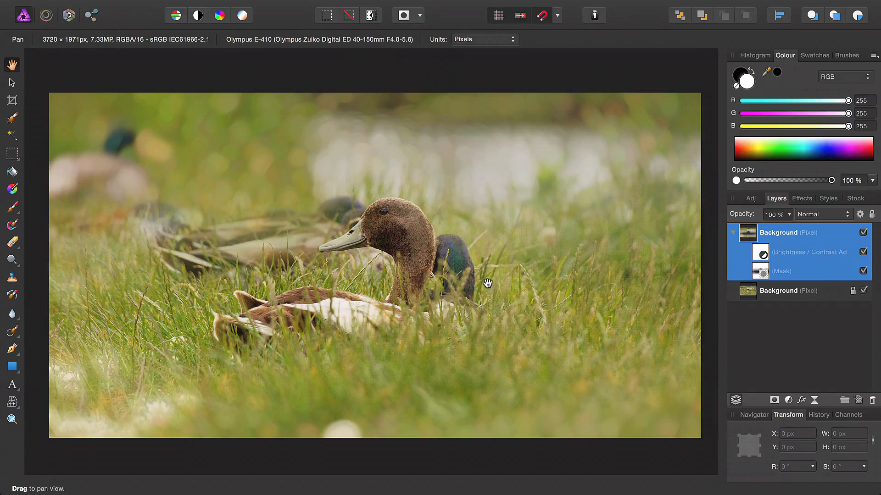
Step: Examine the blurred background, the main duck's edges and the grass up close, then view the whole image
scroll(274, 158, "up", 3)
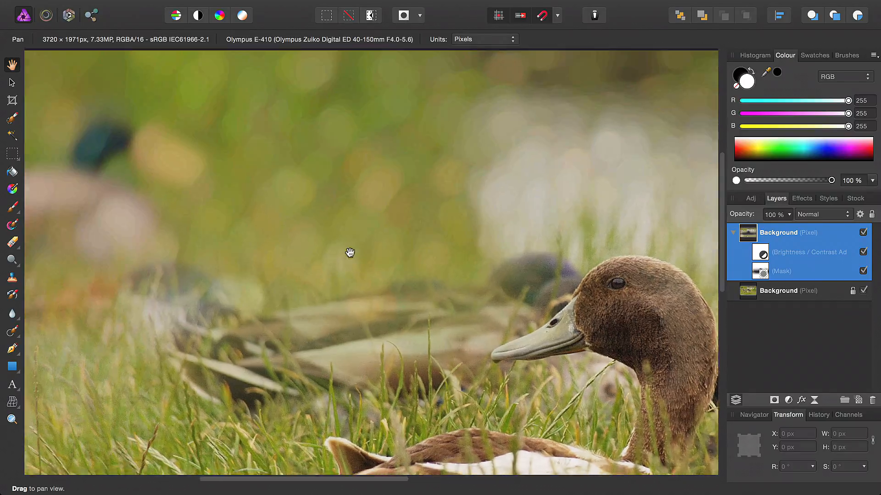
left_click_drag(256, 238, 438, 273)
scroll(523, 241, "down", 3)
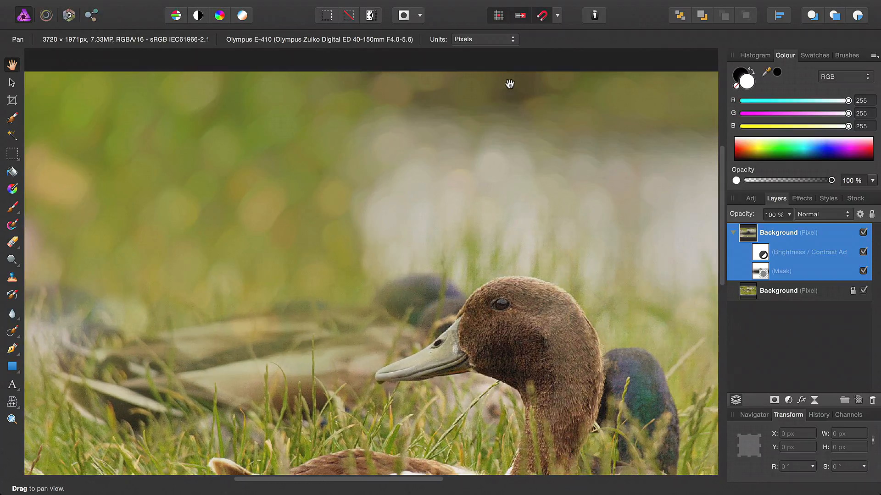
scroll(345, 199, "up", 1)
left_click_drag(361, 212, 72, 248)
left_click_drag(494, 254, 272, 293)
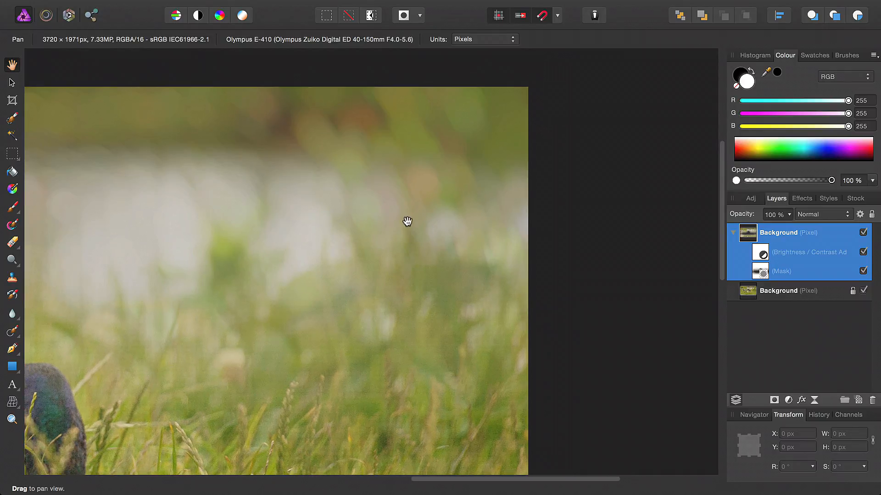
left_click_drag(404, 328, 572, 105)
left_click_drag(518, 301, 463, 57)
left_click_drag(371, 186, 628, 449)
key("super+0")
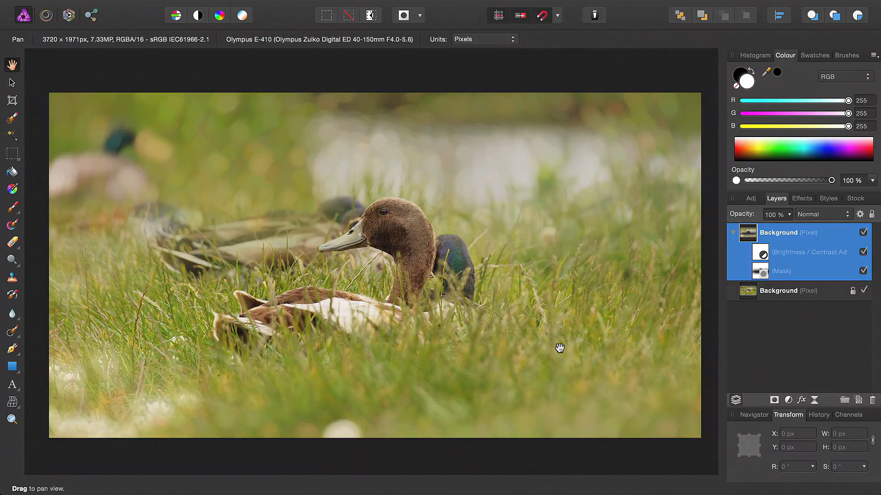